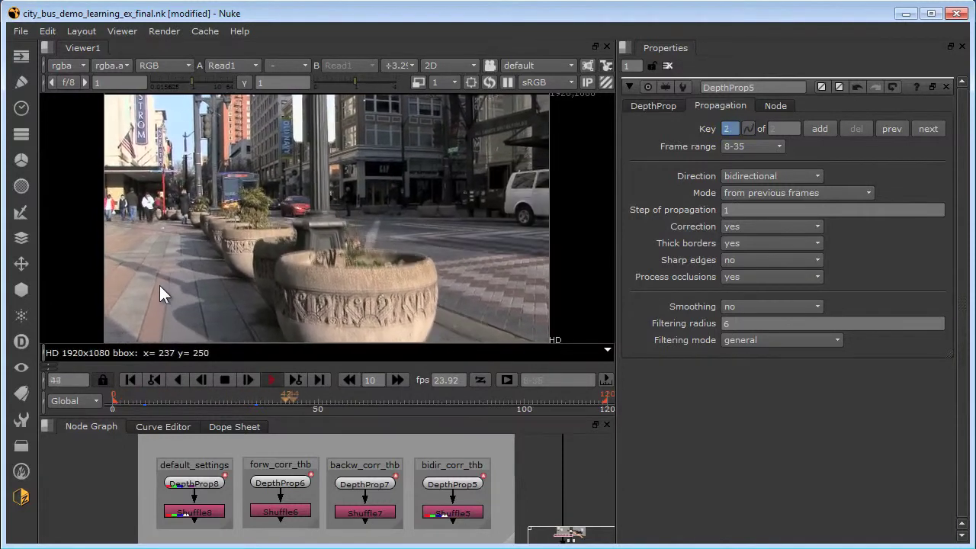
Step: Stop the city street clip at frame 90, with DepthProp8's propagation settings shown
{"action": "left_click", "coordinate": [222, 377]}
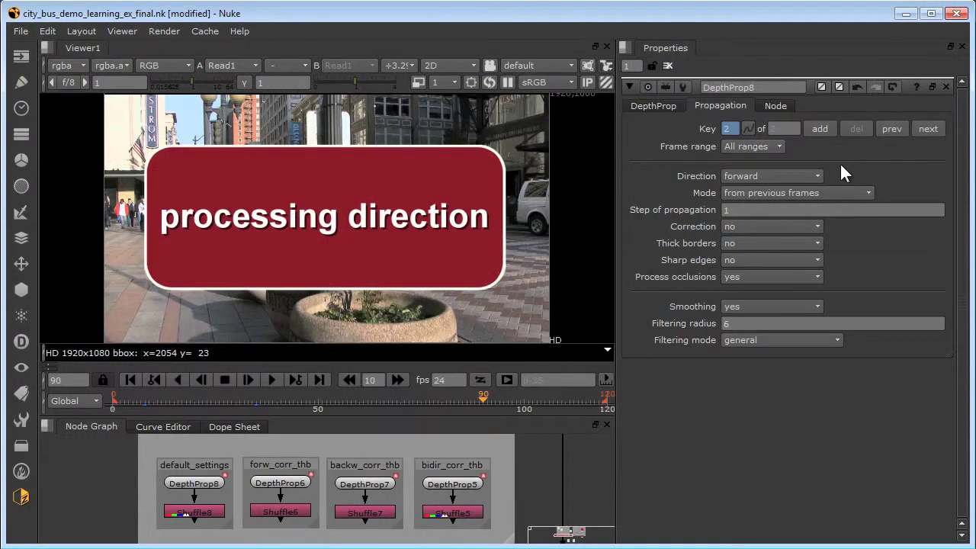
Step: Set DepthProp8's direction to bidirectional, then check keyframe 35 and frame 22
{"action": "left_click", "coordinate": [797, 174]}
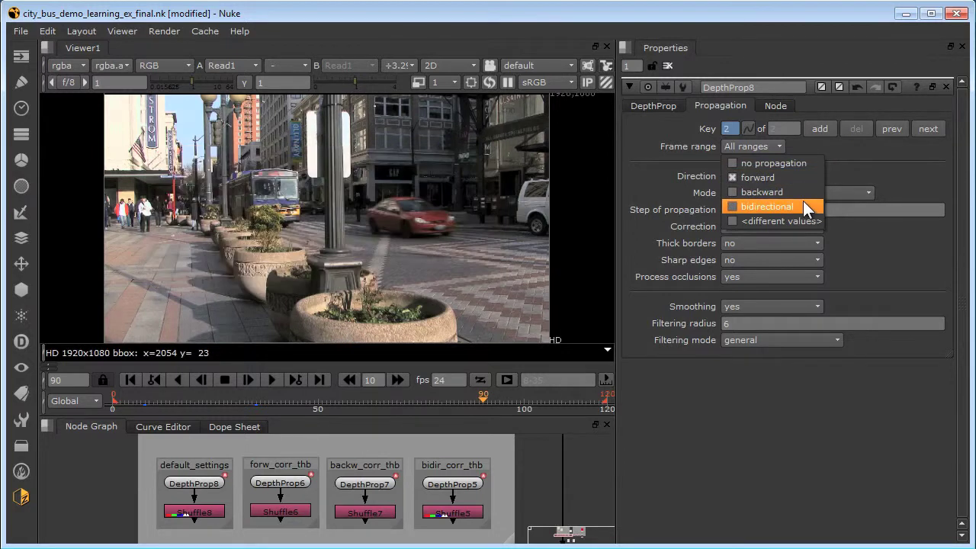
{"action": "left_click", "coordinate": [803, 201]}
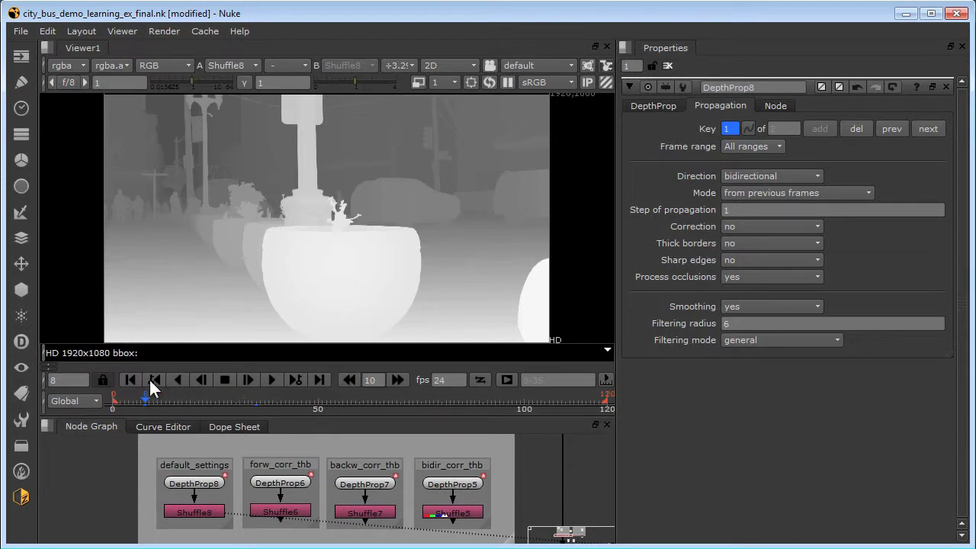
{"action": "left_click", "coordinate": [293, 375]}
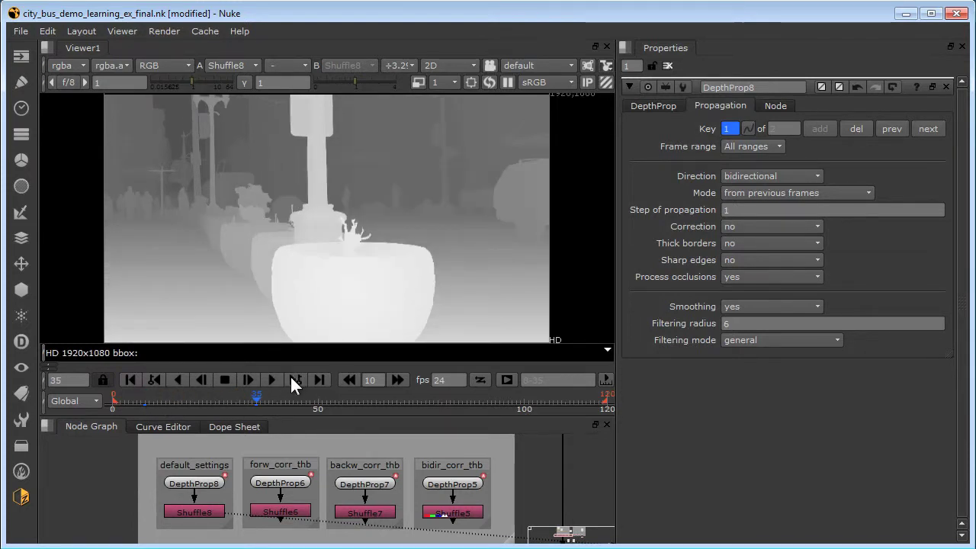
{"action": "left_click", "coordinate": [202, 409]}
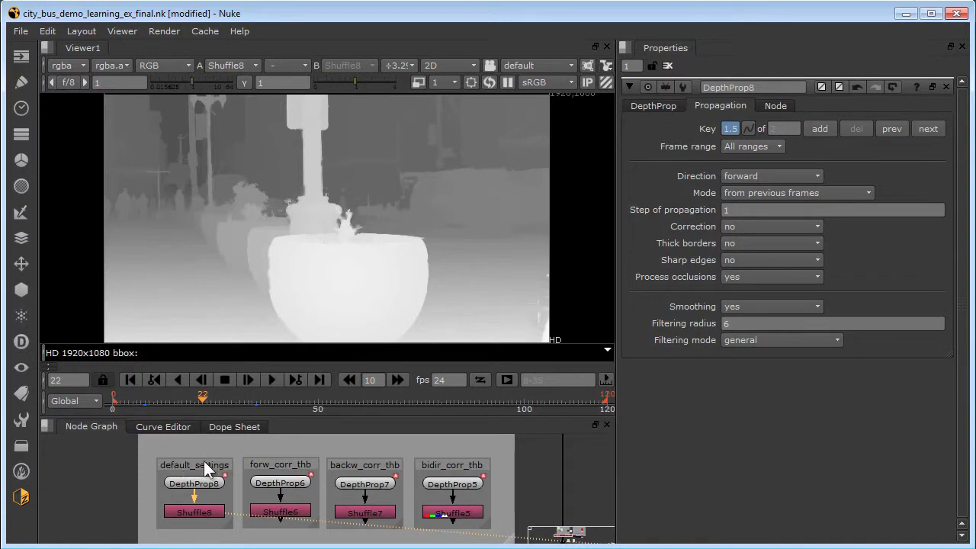
{"action": "left_click", "coordinate": [781, 172]}
{"action": "left_click", "coordinate": [848, 164]}
{"action": "left_click", "coordinate": [799, 223]}
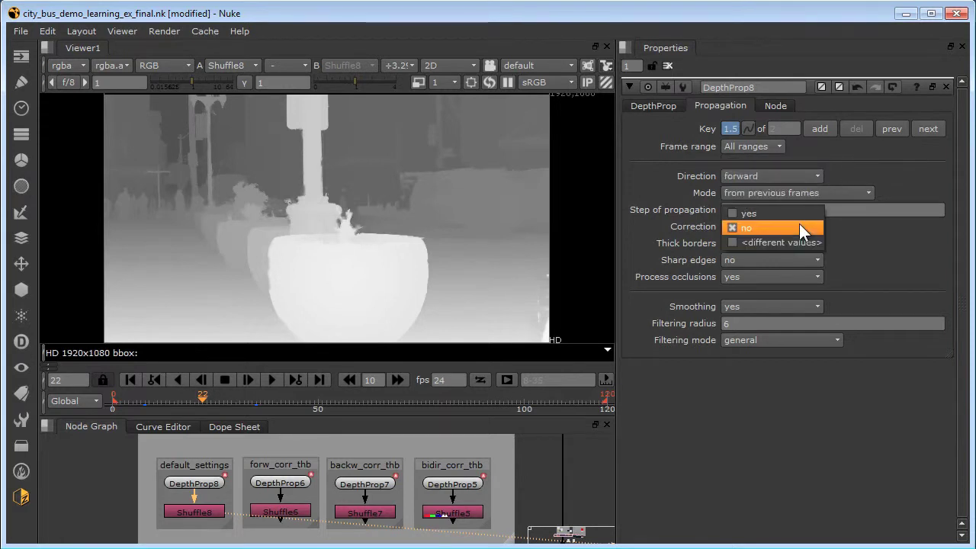
{"action": "left_click", "coordinate": [839, 221]}
{"action": "left_click", "coordinate": [797, 237]}
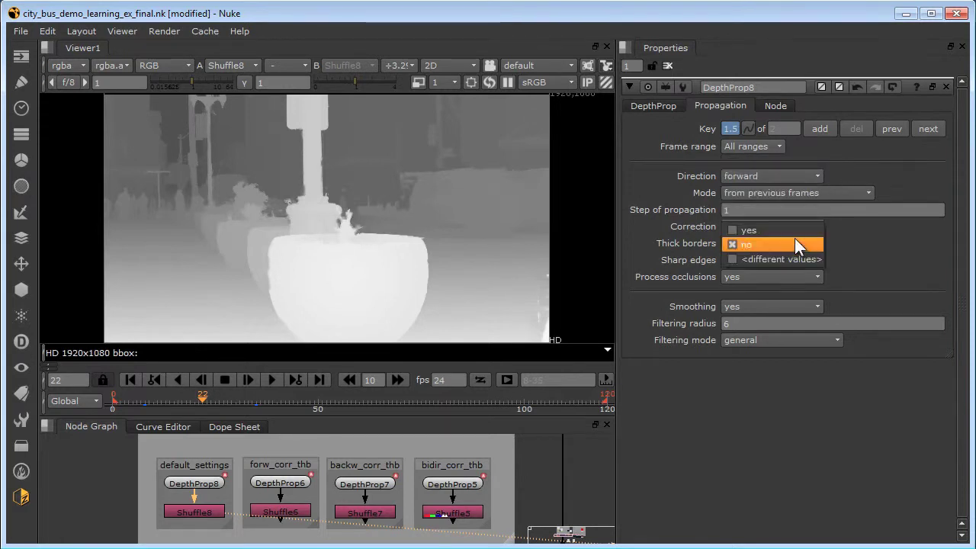
{"action": "left_click", "coordinate": [846, 238]}
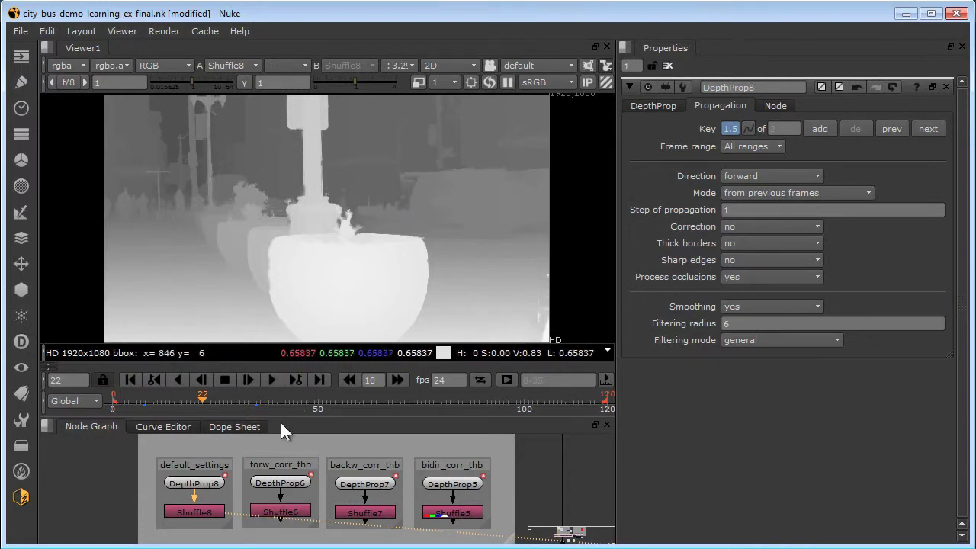
Step: Open DepthProp6's forward corrected settings and view Shuffle6's depth map at frame 22
{"action": "double_click", "coordinate": [275, 482]}
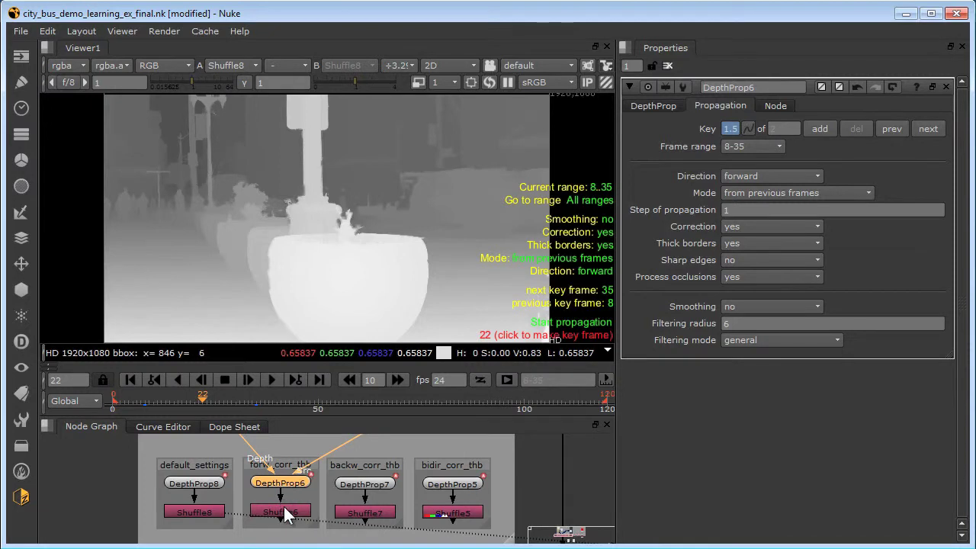
{"action": "left_click", "coordinate": [284, 512]}
{"action": "key", "text": "1"}
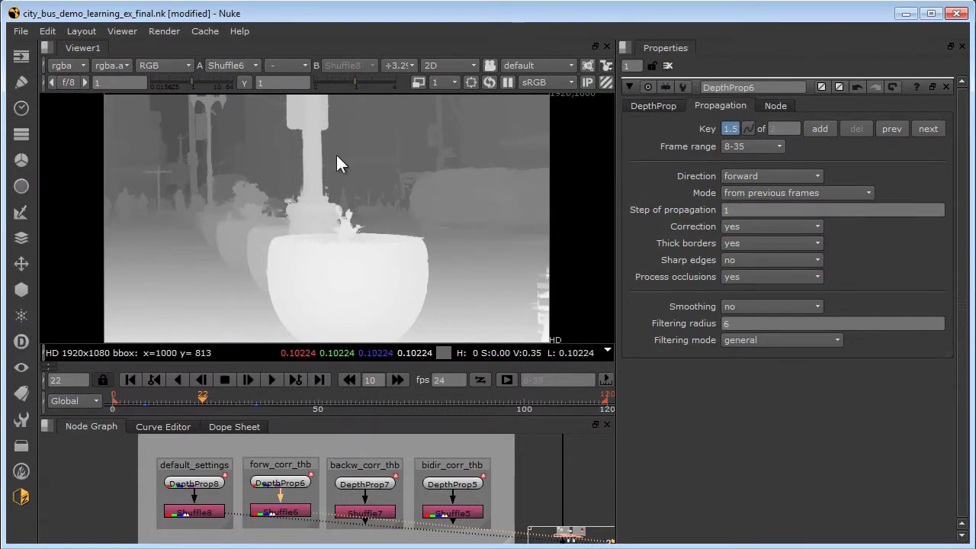
Step: Open DepthProp7 and compare the default Shuffle8 depth map against the backward-corrected Shuffle7
{"action": "double_click", "coordinate": [365, 483]}
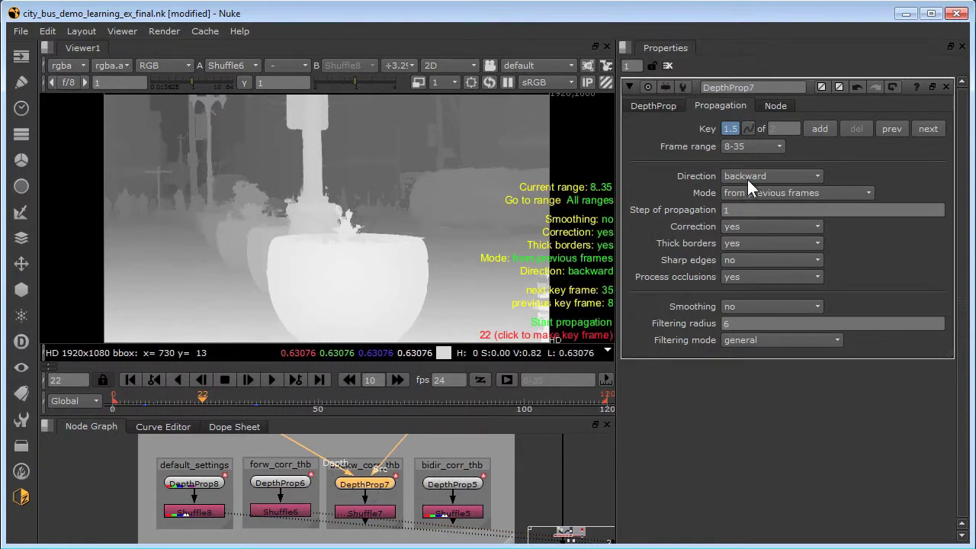
{"action": "left_click", "coordinate": [372, 513]}
{"action": "key", "text": "1"}
{"action": "key", "text": "3"}
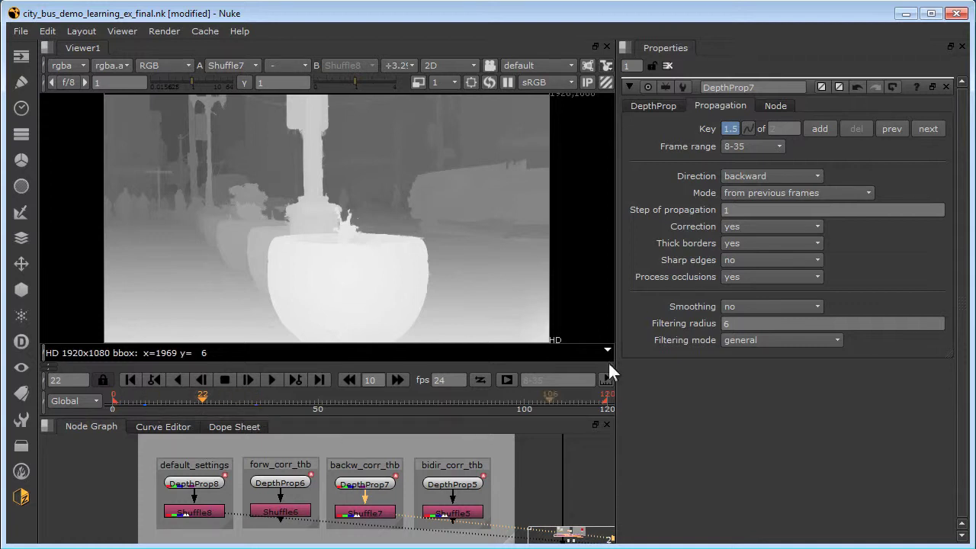
Step: Check DepthProp7's main settings, then confirm its propagation direction stays backward
{"action": "left_click", "coordinate": [652, 107]}
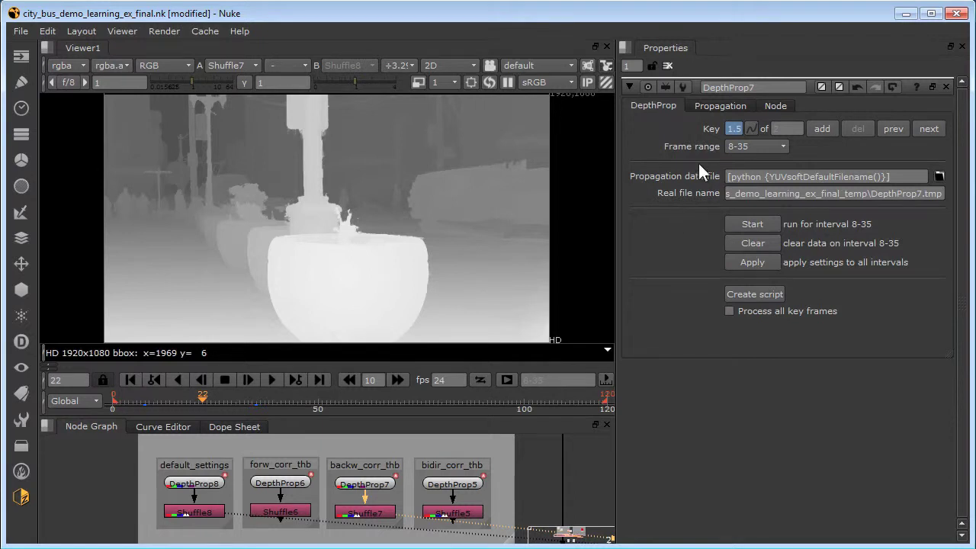
{"action": "left_click", "coordinate": [720, 105]}
{"action": "left_click", "coordinate": [773, 177]}
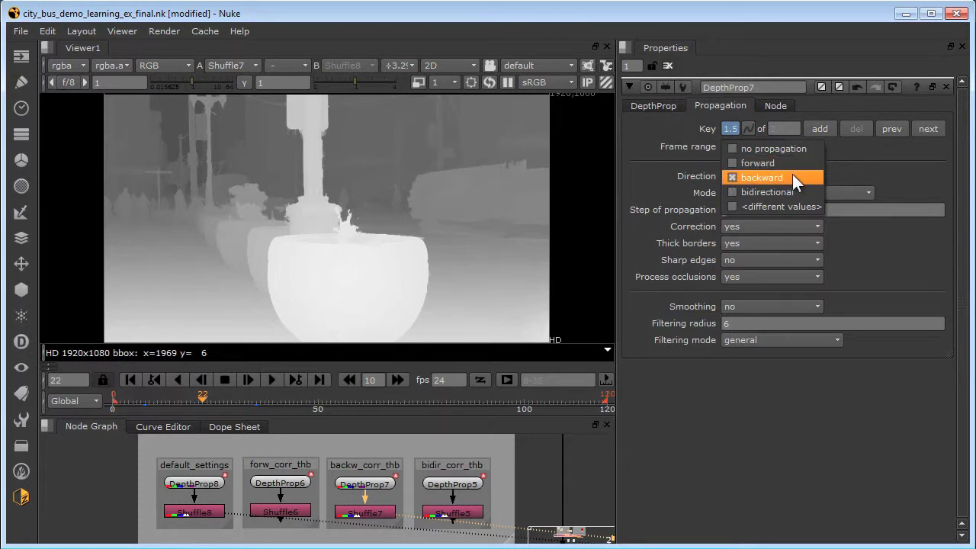
{"action": "left_click", "coordinate": [793, 174]}
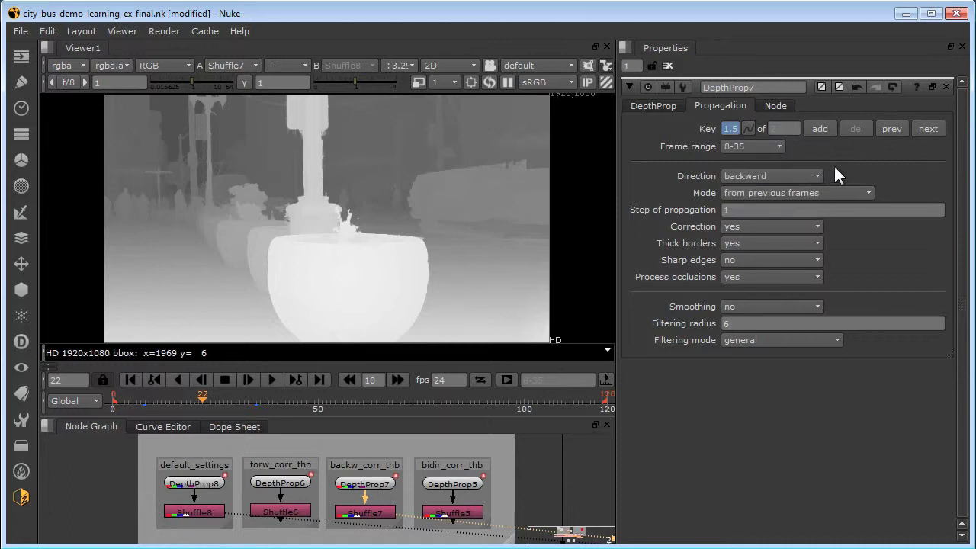
Step: Open DepthProp5, view Shuffle5's depth map, and keep its direction bidirectional
{"action": "left_click", "coordinate": [451, 484]}
{"action": "double_click", "coordinate": [450, 484]}
{"action": "left_click", "coordinate": [460, 514]}
{"action": "key", "text": "1"}
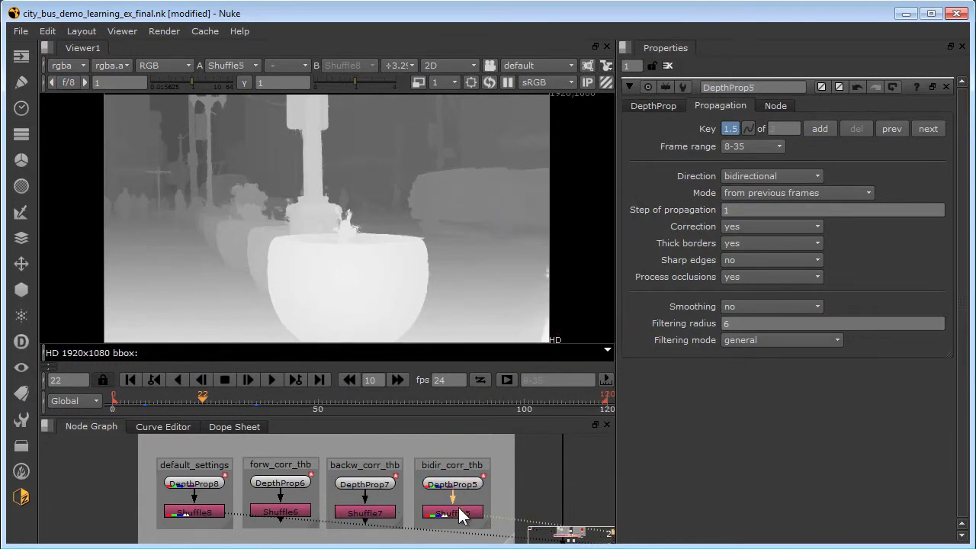
{"action": "left_click", "coordinate": [794, 174]}
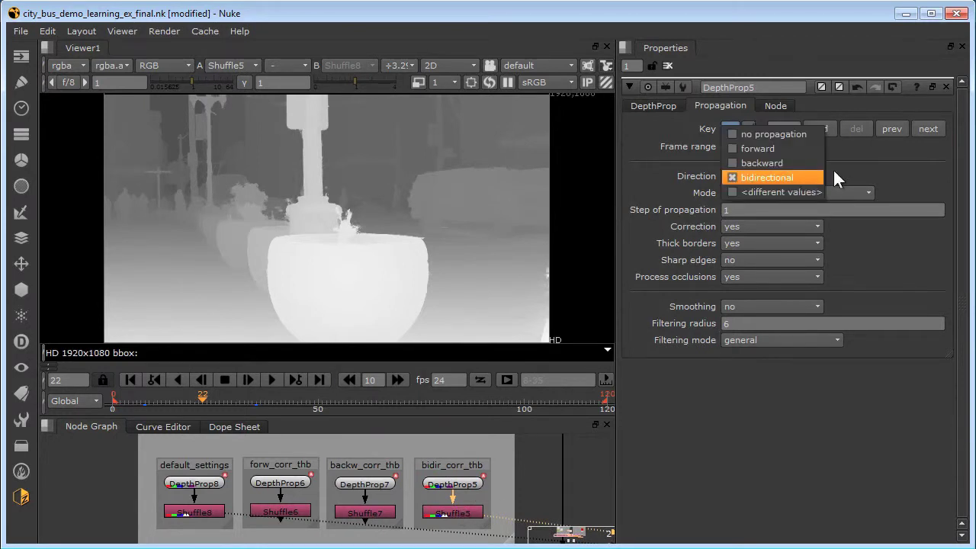
{"action": "left_click", "coordinate": [834, 170]}
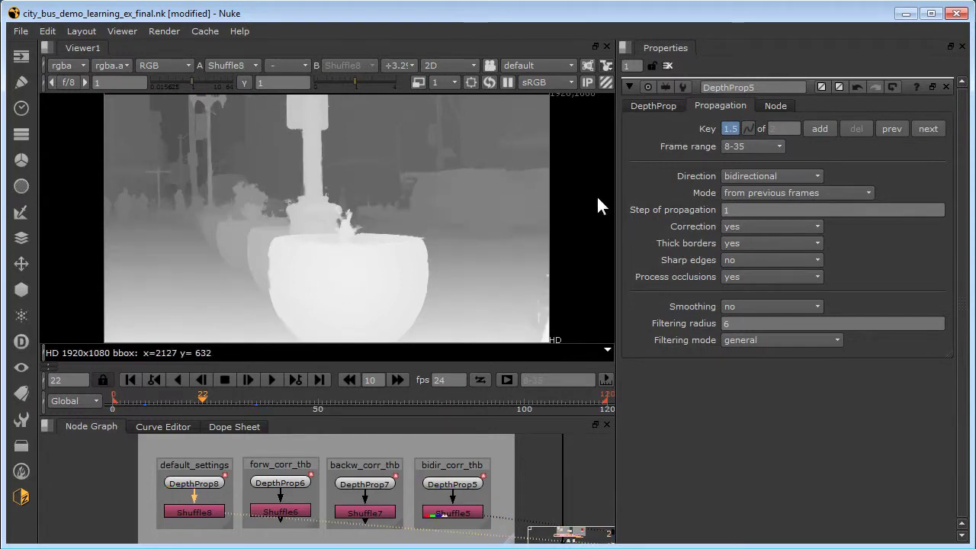
Step: Compare the Shuffle8 and Shuffle5 depth maps, keeping DepthProp5 bidirectional
{"action": "key", "text": "4"}
{"action": "key", "text": "1"}
{"action": "key", "text": "4"}
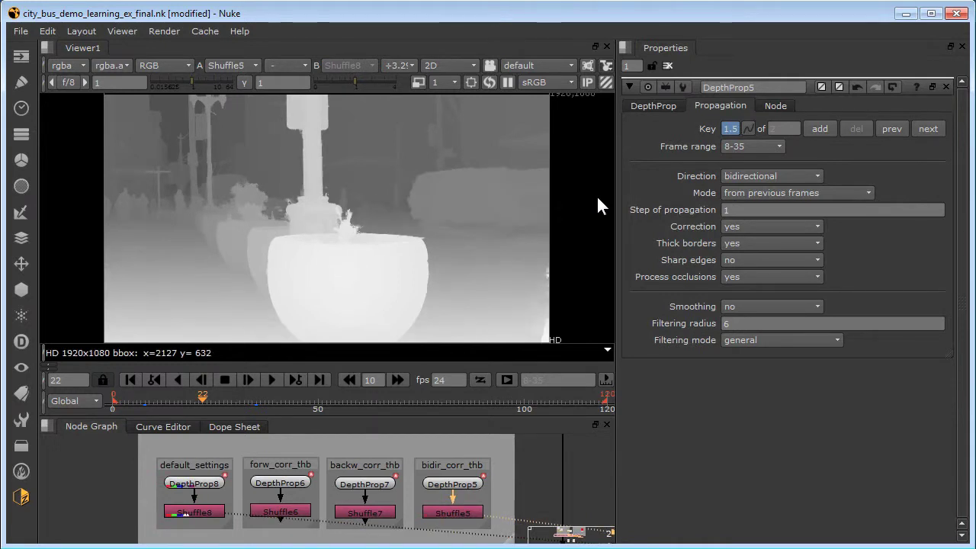
{"action": "key", "text": "1"}
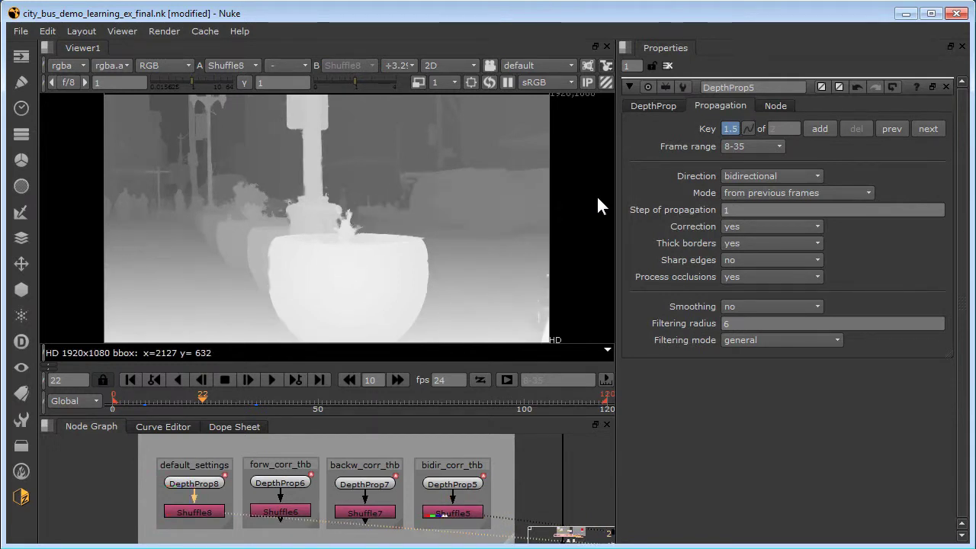
{"action": "key", "text": "4"}
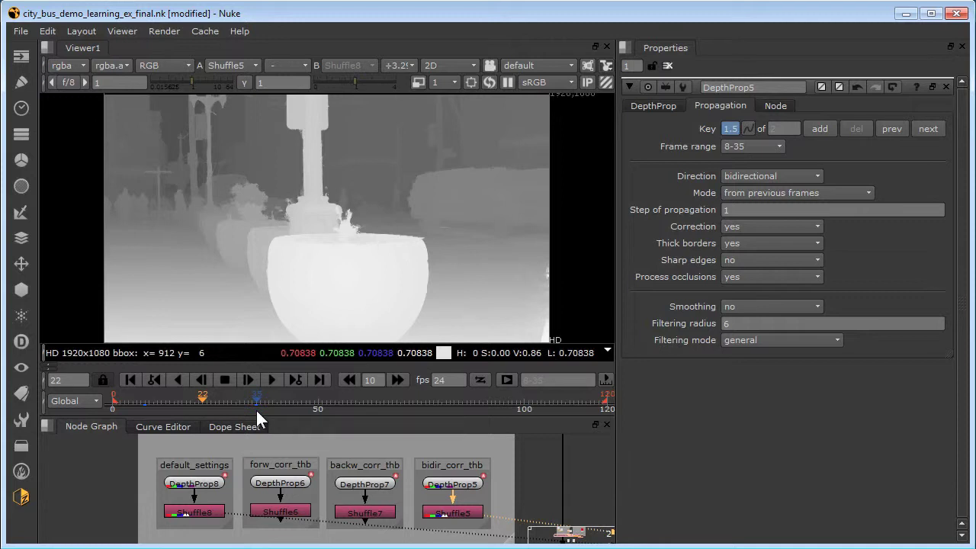
{"action": "left_click", "coordinate": [776, 176]}
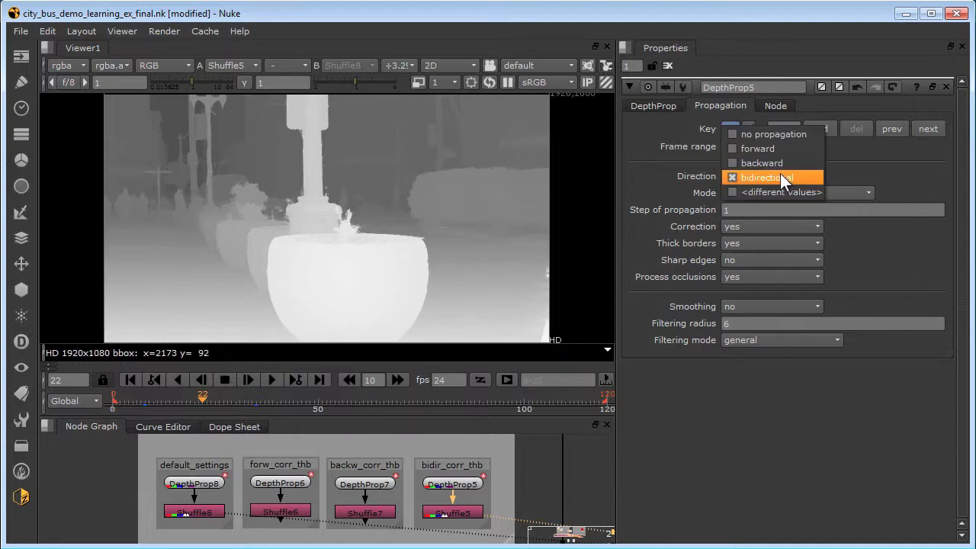
{"action": "left_click", "coordinate": [831, 176]}
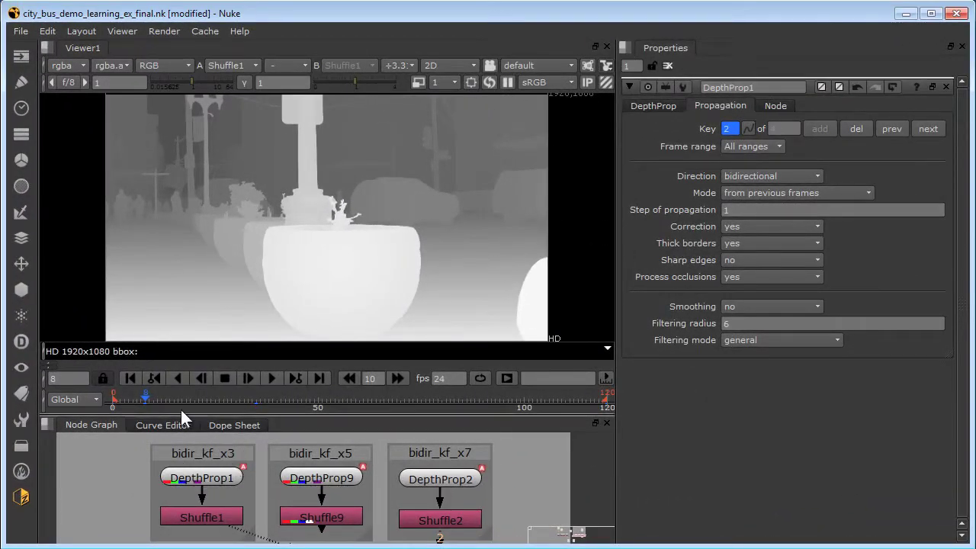
Step: Step through DepthProp1's next two keyframes, then go to frame 77
{"action": "left_click", "coordinate": [295, 378]}
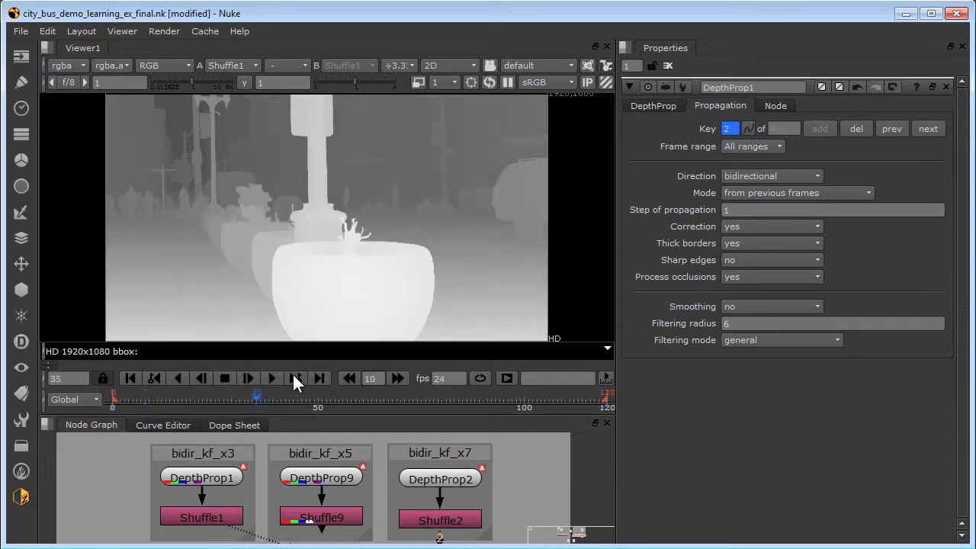
{"action": "left_click", "coordinate": [294, 379]}
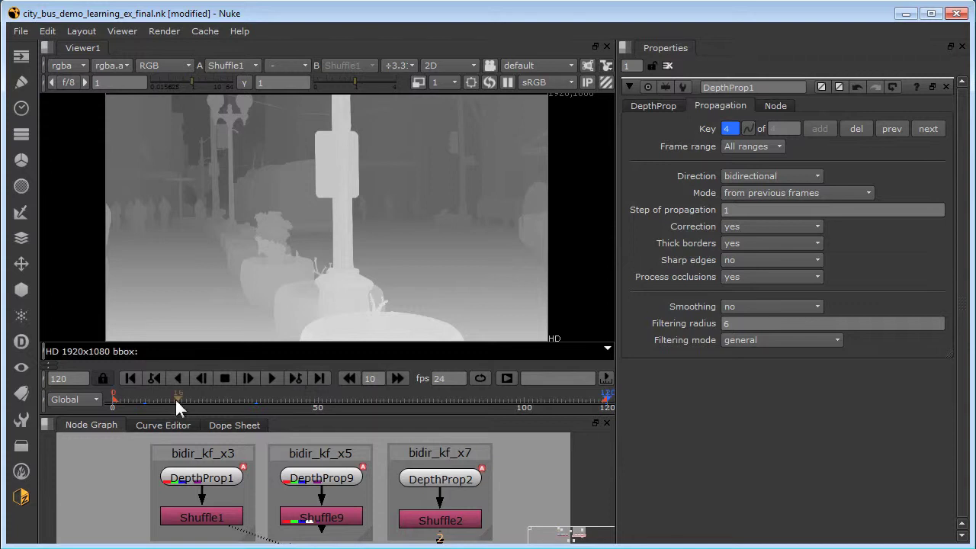
{"action": "double_click", "coordinate": [70, 381]}
{"action": "type", "text": "77"}
{"action": "key", "text": "Return"}
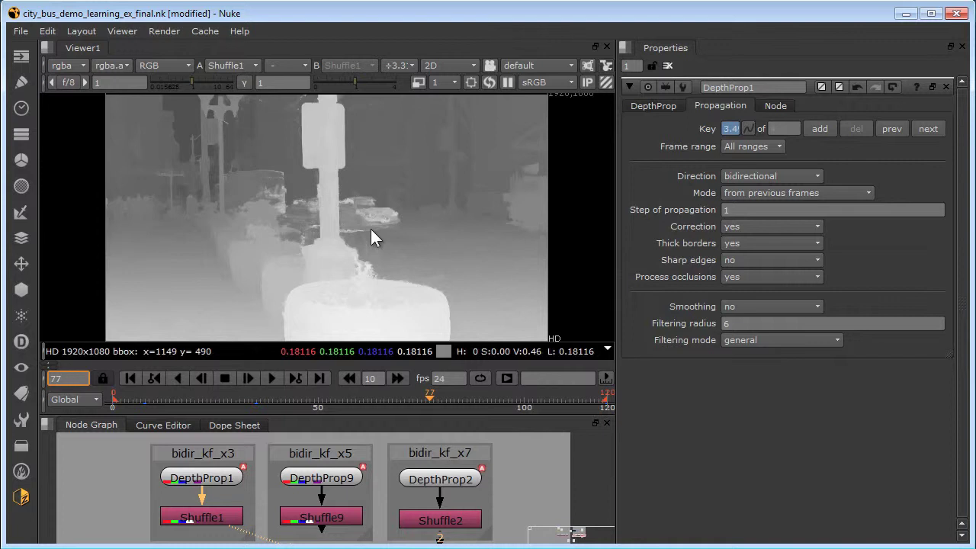
Step: Select DepthProp9 and view Shuffle9's five-keyframe depth map at frame 77
{"action": "left_click", "coordinate": [326, 479]}
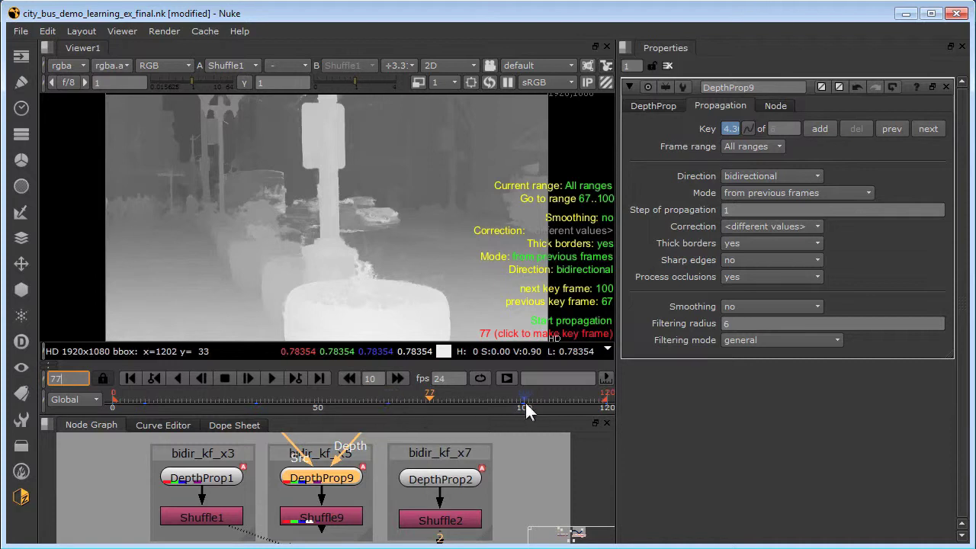
{"action": "left_click", "coordinate": [322, 518]}
{"action": "key", "text": "1"}
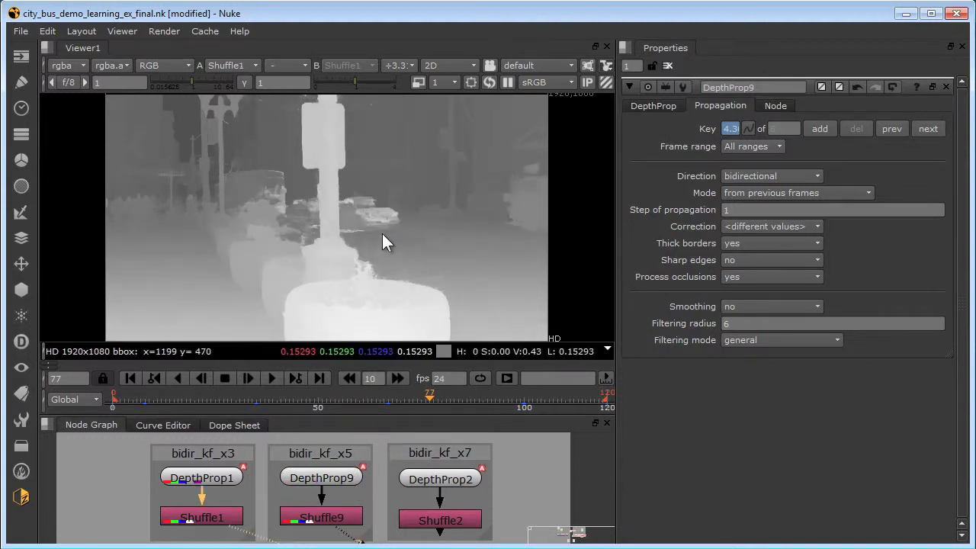
{"action": "key", "text": "2"}
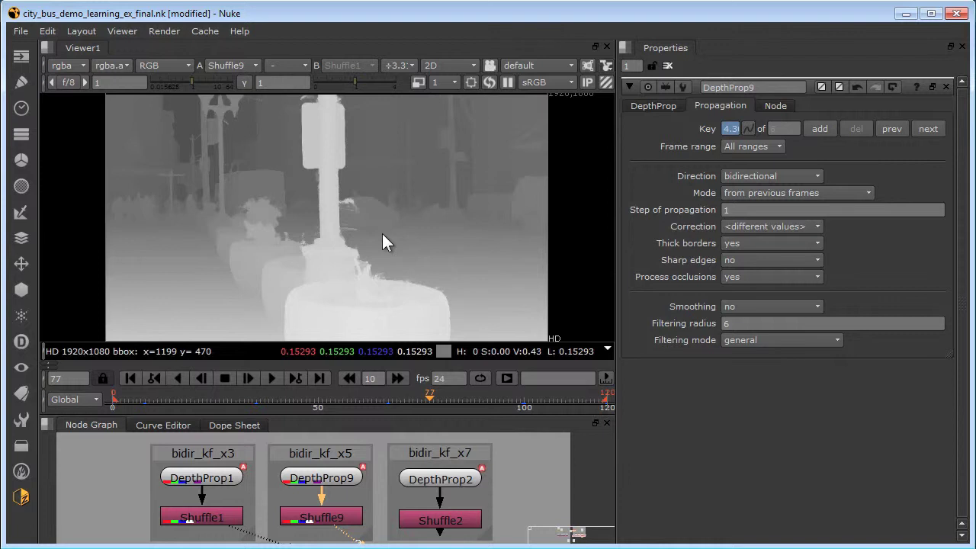
Step: Wire Shuffle2's seven-keyframe result and Shuffle9's result to separate viewer inputs at frame 77
{"action": "left_click", "coordinate": [438, 476]}
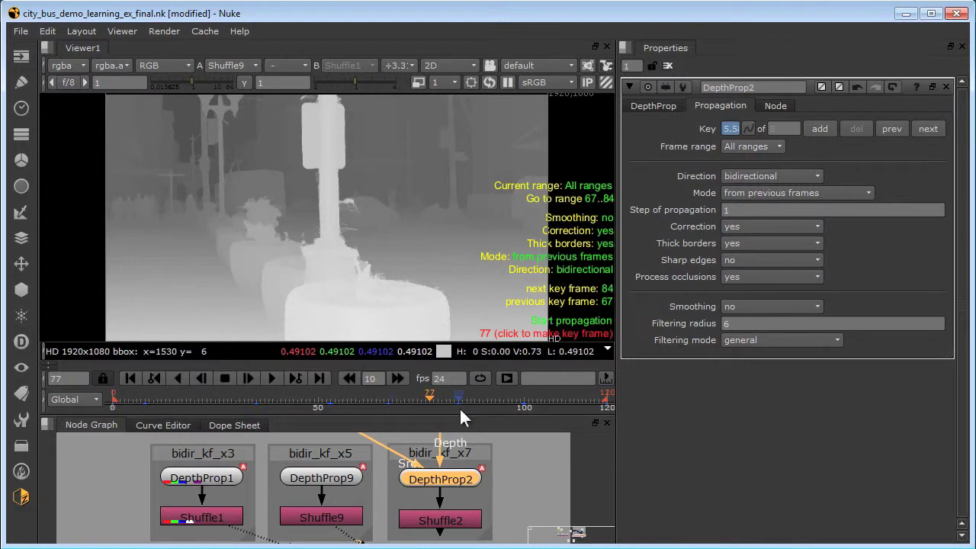
{"action": "left_click", "coordinate": [440, 521]}
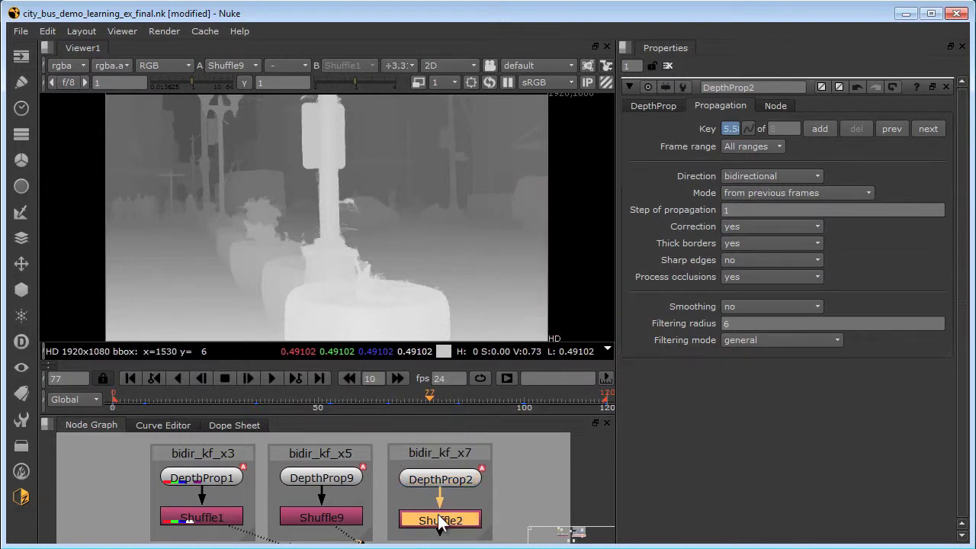
{"action": "key", "text": "2"}
{"action": "left_click", "coordinate": [341, 521]}
{"action": "key", "text": "1"}
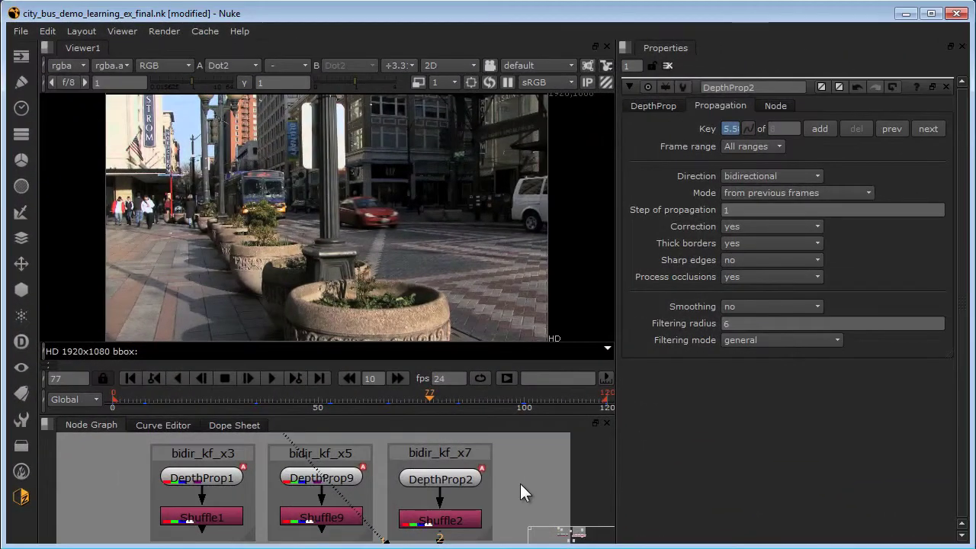
Step: Scrub through the source footage and keep DepthProp2's Correction set to yes
{"action": "left_click_drag", "start_coordinate": [429, 397], "coordinate": [485, 401]}
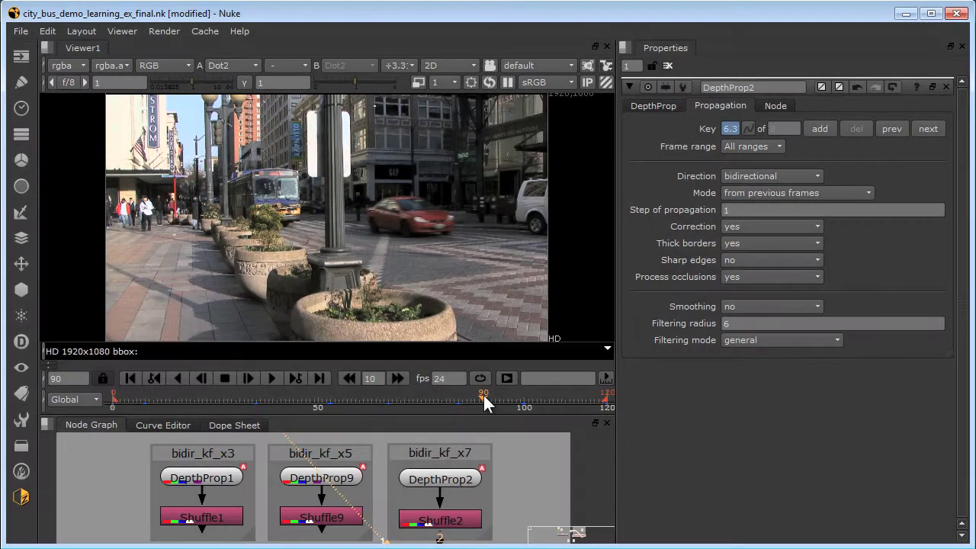
{"action": "left_click", "coordinate": [768, 227]}
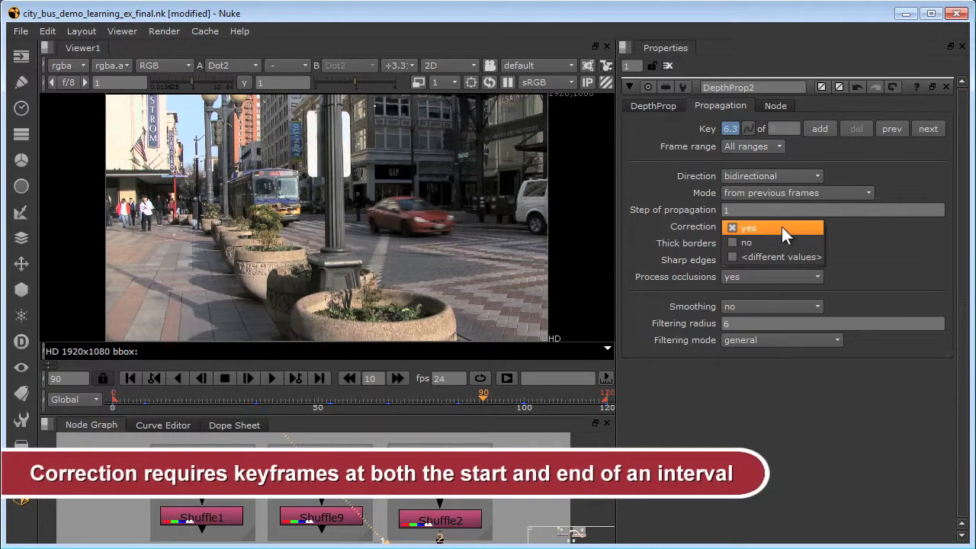
{"action": "left_click", "coordinate": [782, 227]}
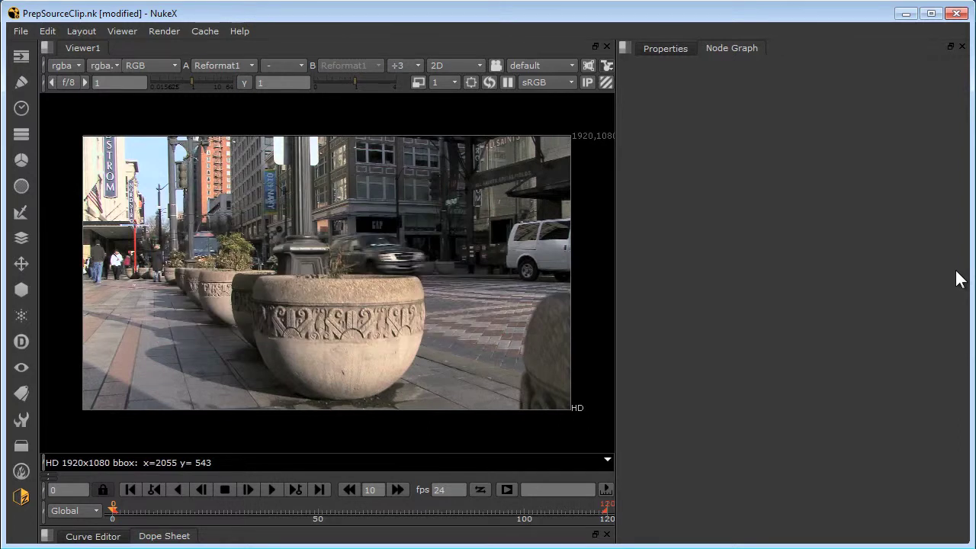
Step: In the Downscale Image backdrop, view Shuffle1's upscaled depth map and select Reformat1 and DUpscale1
{"action": "left_click_drag", "start_coordinate": [959, 280], "coordinate": [616, 276]}
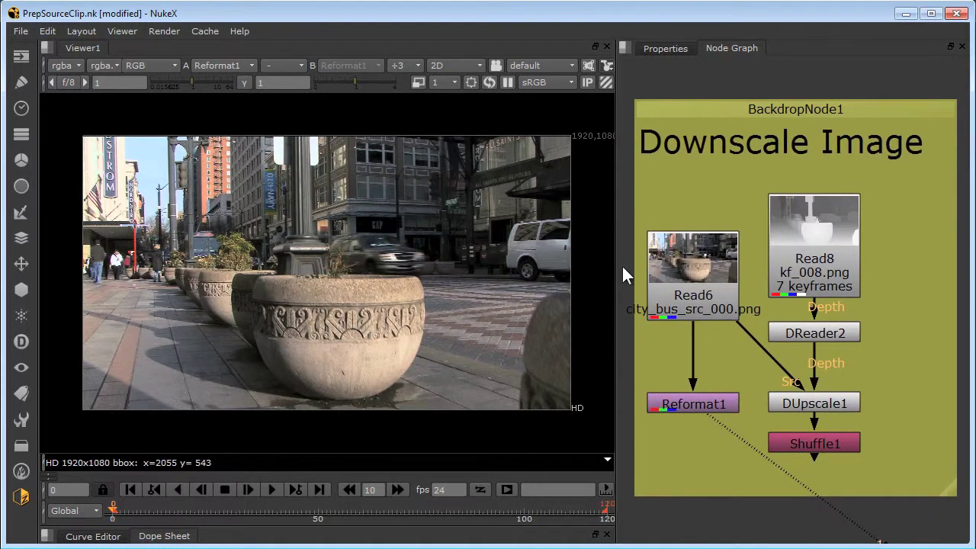
{"action": "left_click", "coordinate": [688, 403]}
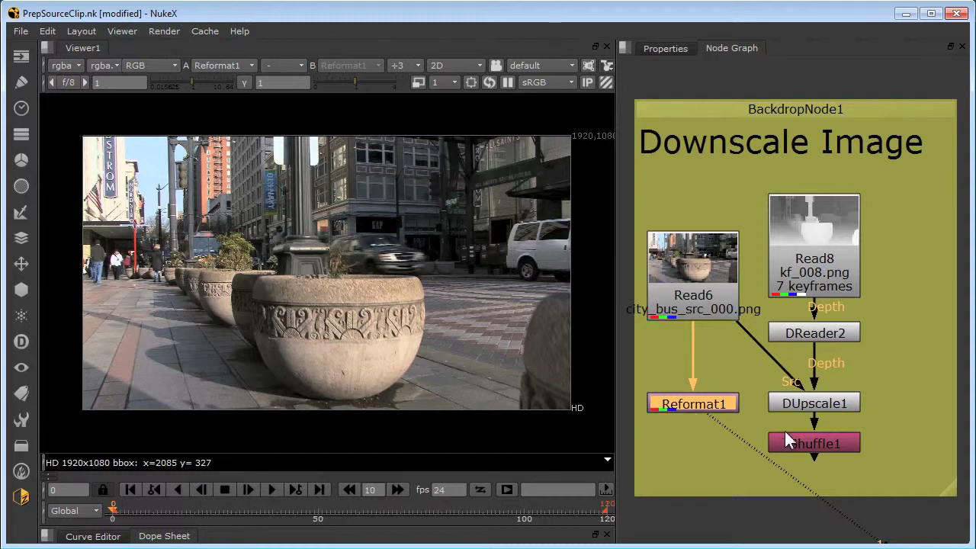
{"action": "left_click", "coordinate": [814, 445]}
{"action": "key", "text": "1"}
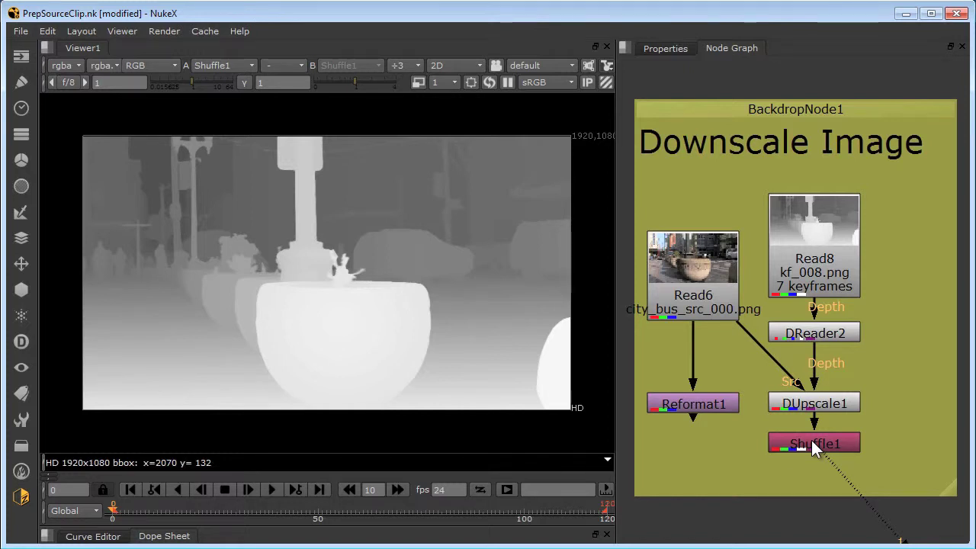
{"action": "left_click", "coordinate": [816, 405]}
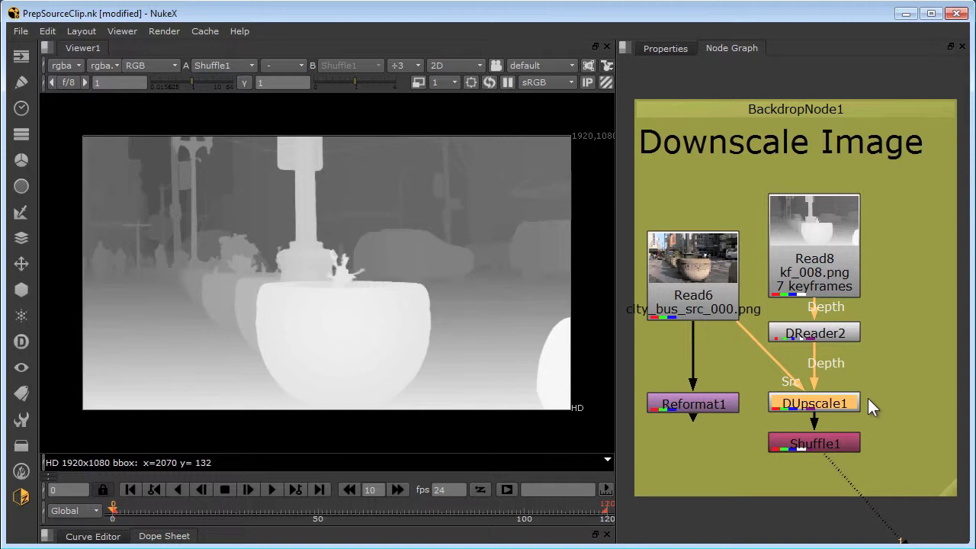
Step: Pan the Node Graph to the Noise Reduction backdrop, where Read9 feeds Denoise
{"action": "left_click_drag", "start_coordinate": [953, 292], "coordinate": [581, 287]}
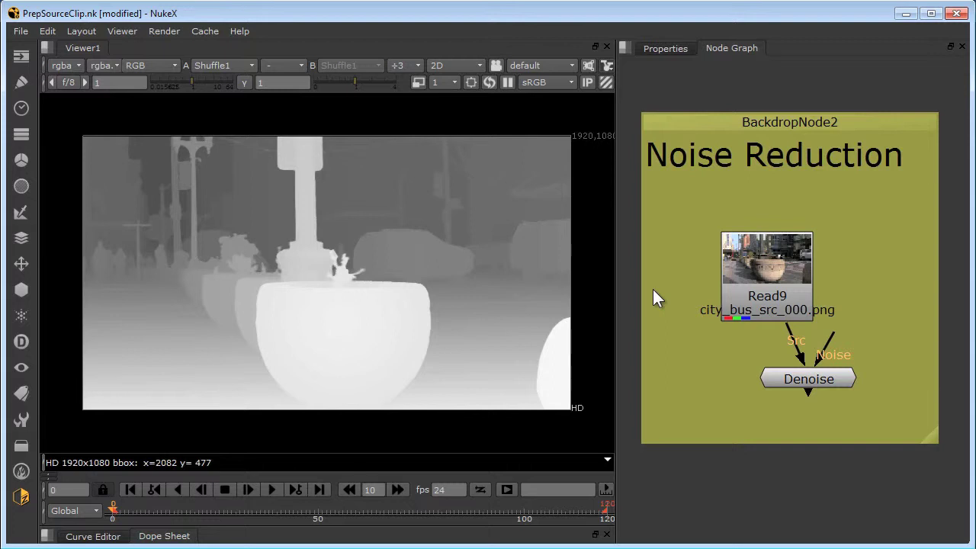
Step: View ColorCorrect1 from the Increase Contrast setup and toggle it off and on to compare
{"action": "left_click_drag", "start_coordinate": [954, 266], "coordinate": [584, 265]}
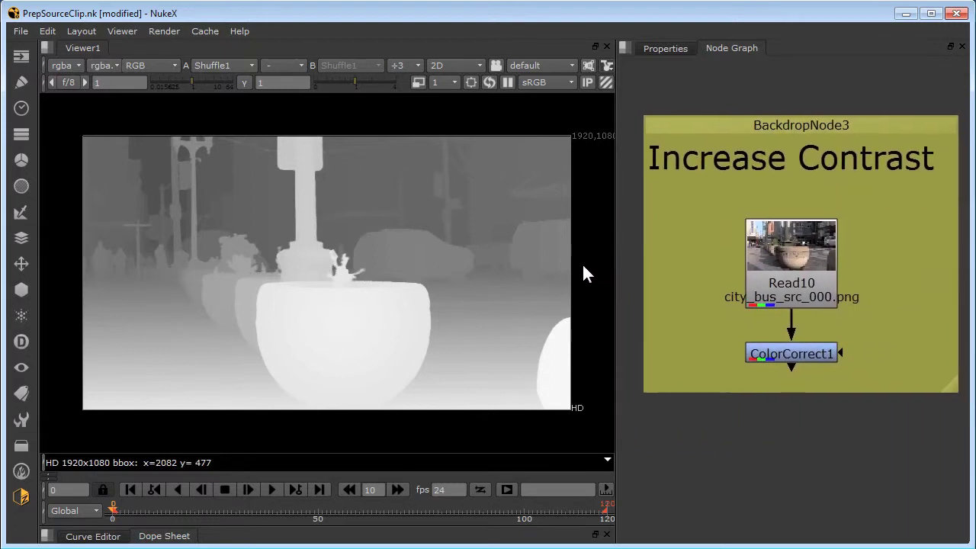
{"action": "left_click", "coordinate": [773, 349]}
{"action": "key", "text": "1"}
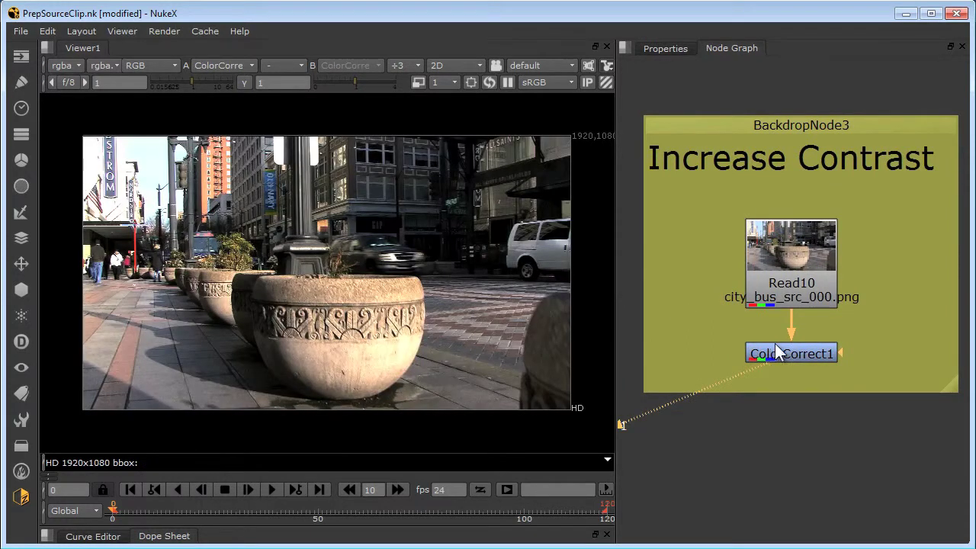
{"action": "left_click", "coordinate": [781, 347]}
{"action": "key", "text": "d"}
{"action": "key", "text": "d"}
{"action": "key", "text": "d"}
{"action": "key", "text": "d"}
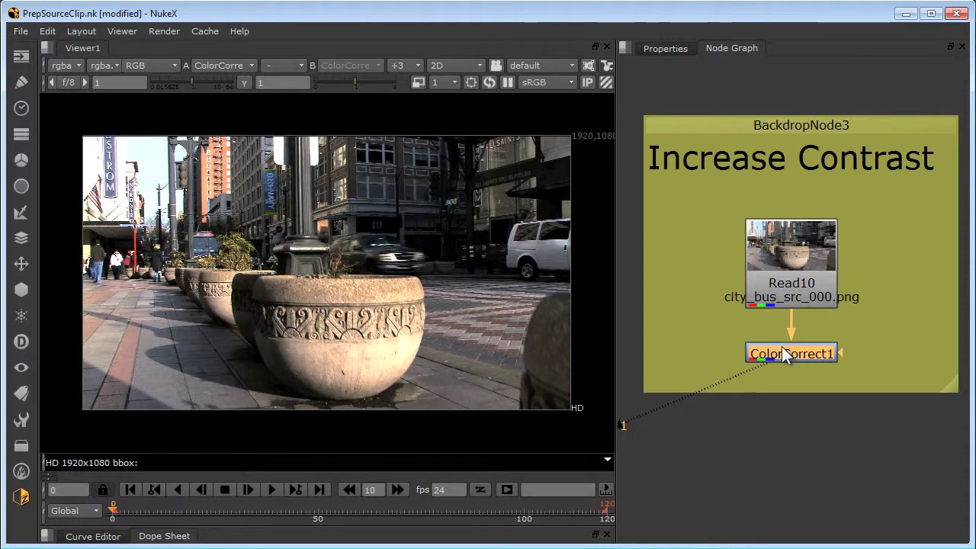